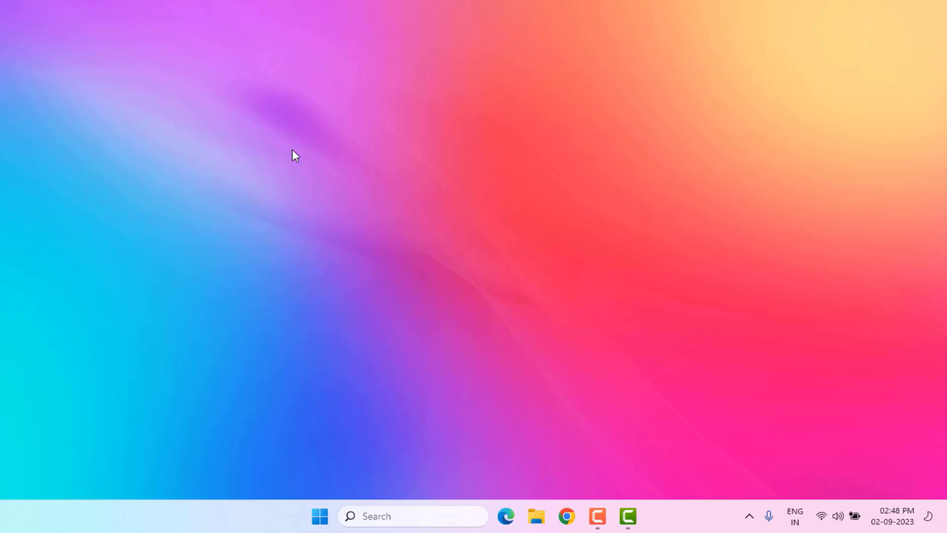
- Open the C:\Windows\INF folder in File Explorer
key("super+e")
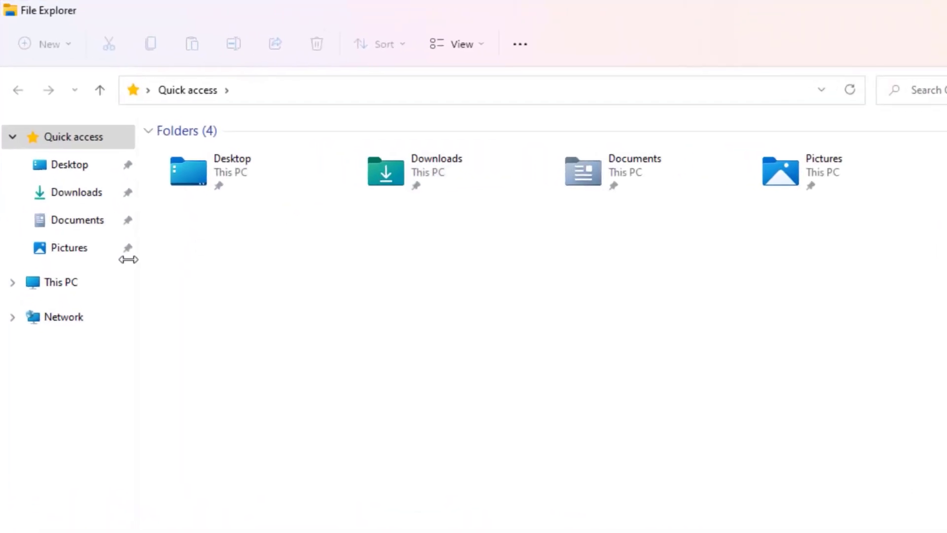
left_click(69, 315)
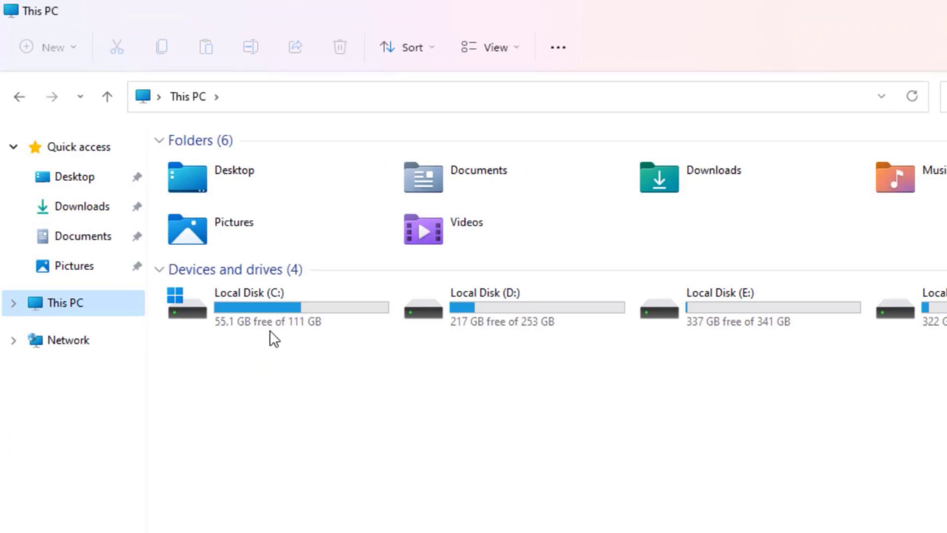
double_click(274, 312)
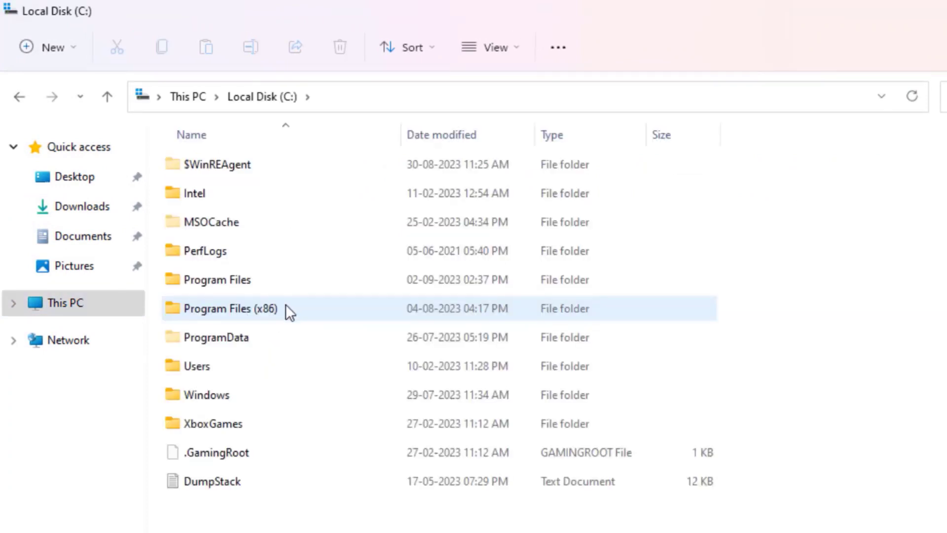
double_click(218, 397)
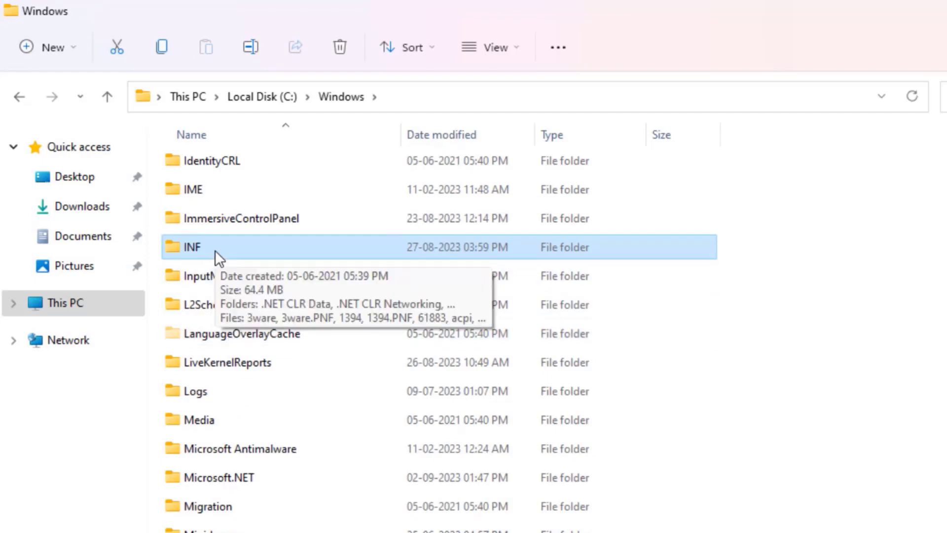
double_click(272, 250)
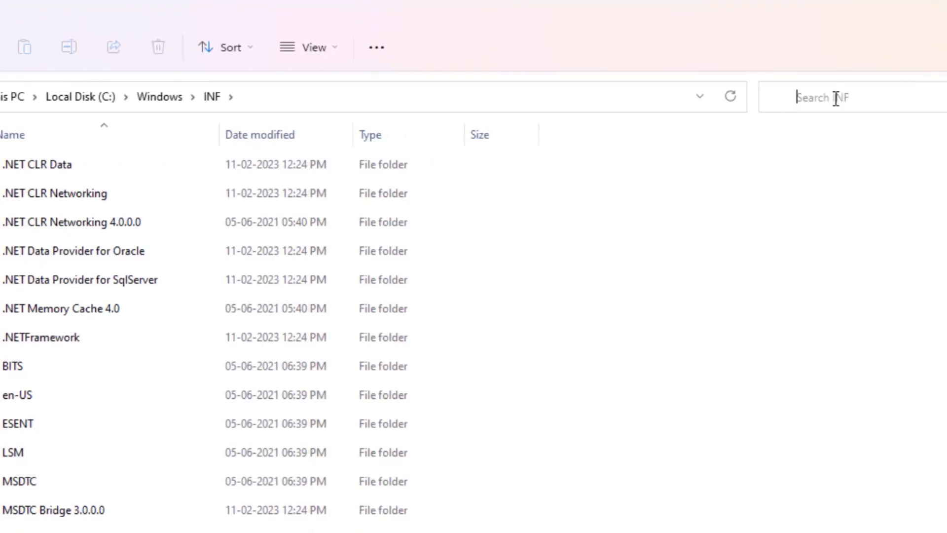
- Search the INF folder for "wpdmt"
left_click(945, 97)
type("wpdmt")
key("Return")
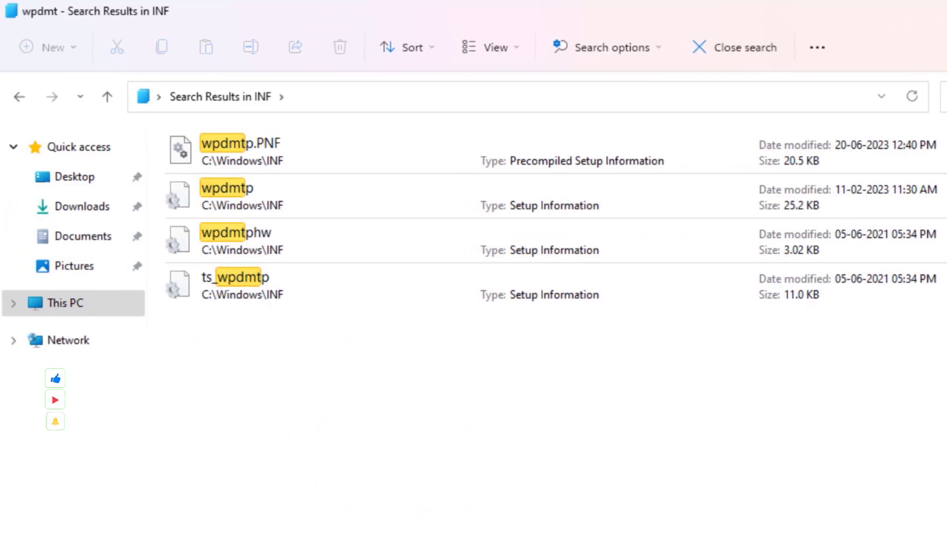
- Install the wpdmtp Setup Information file found in C:\Windows\INF
left_click(271, 210)
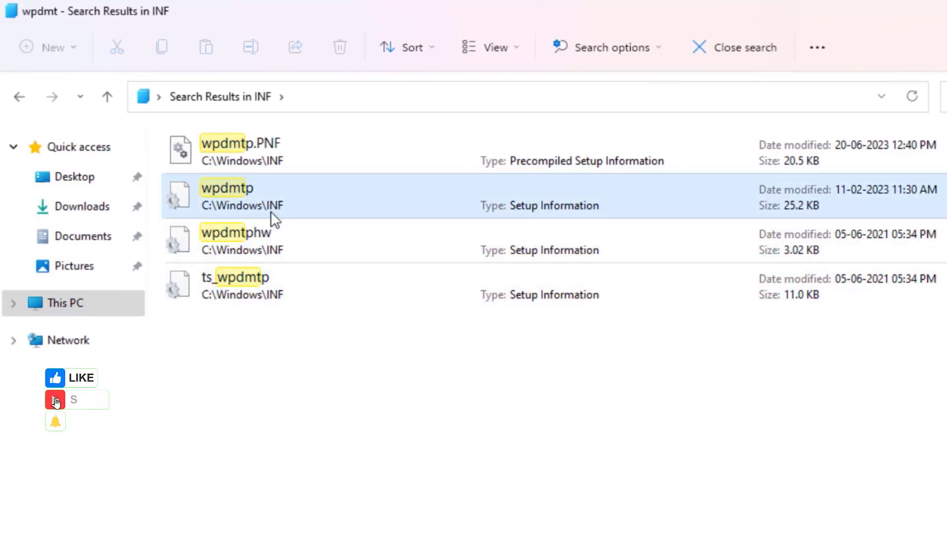
left_click(261, 198)
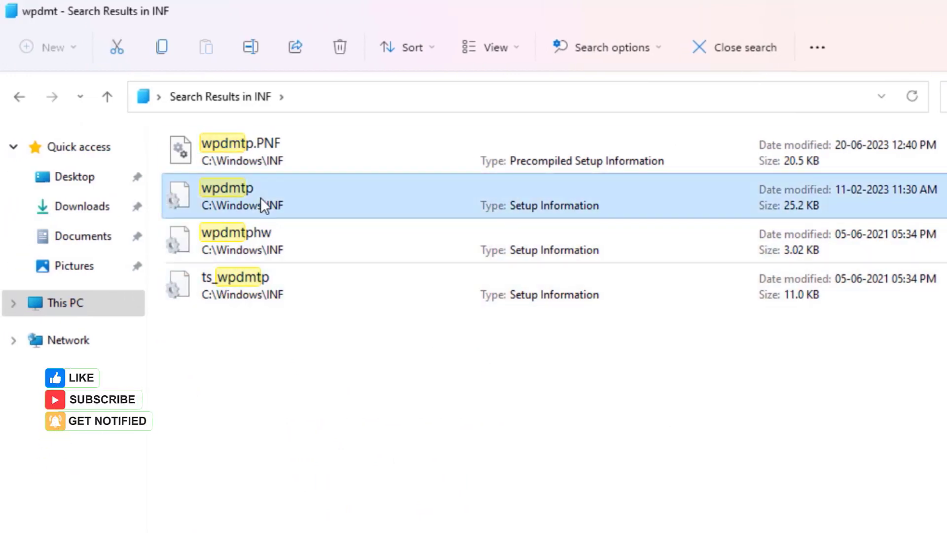
right_click(261, 198)
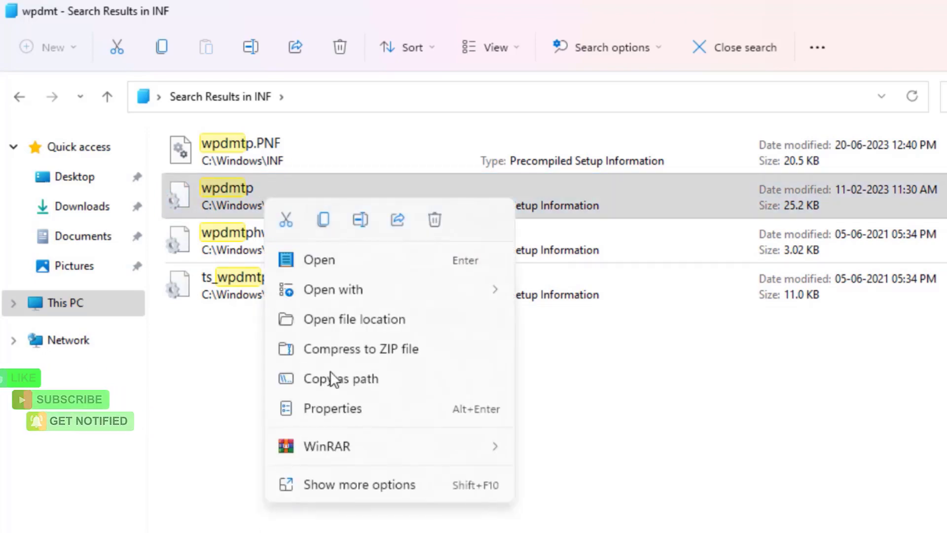
left_click(322, 486)
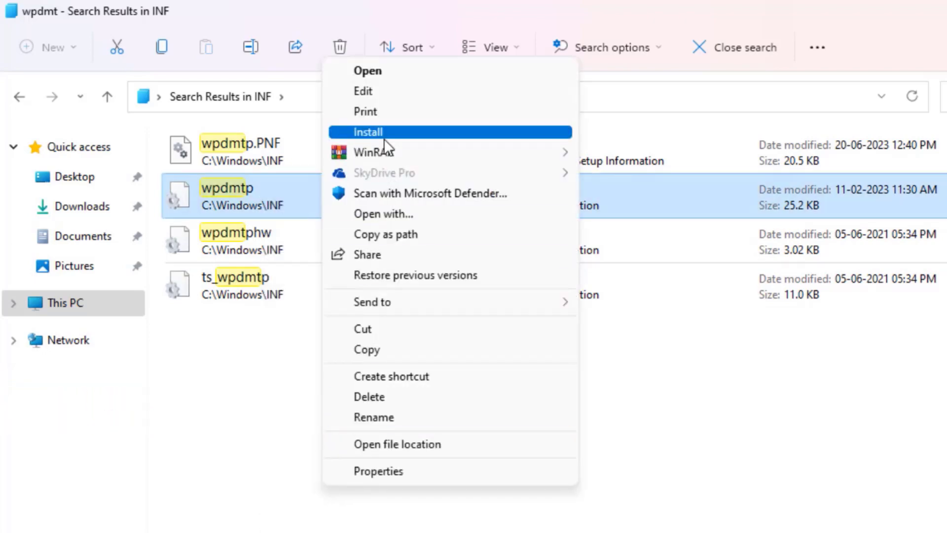
left_click(385, 134)
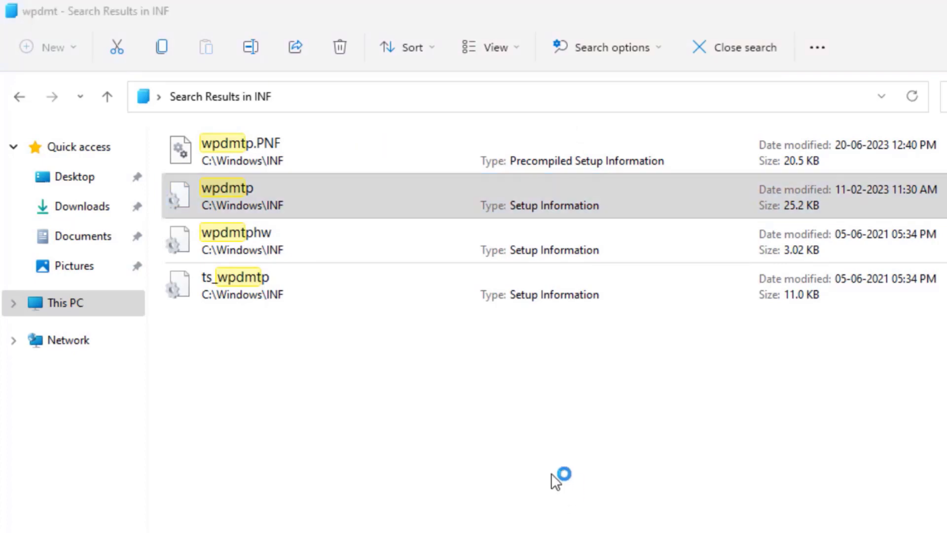
left_click(548, 439)
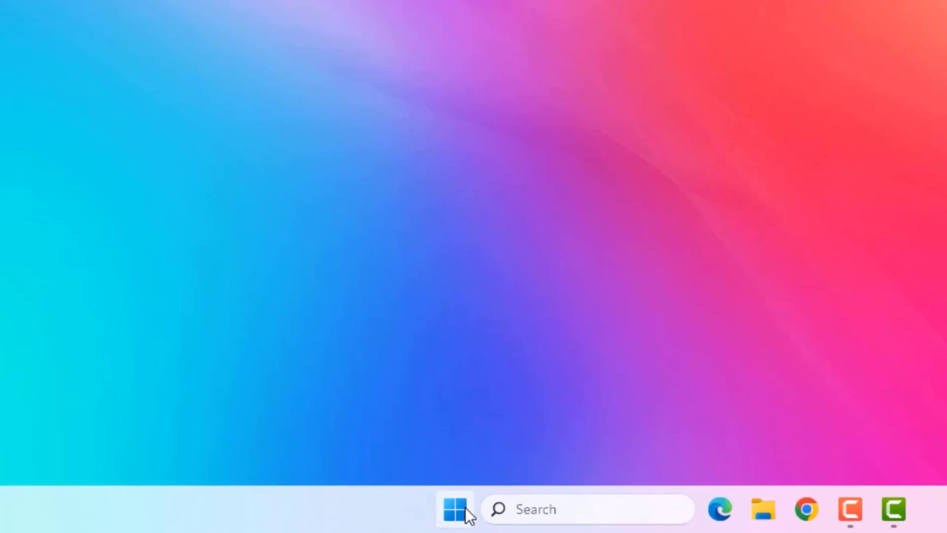
- Open Device Manager and expand the Universal Serial Bus controllers category
right_click(326, 515)
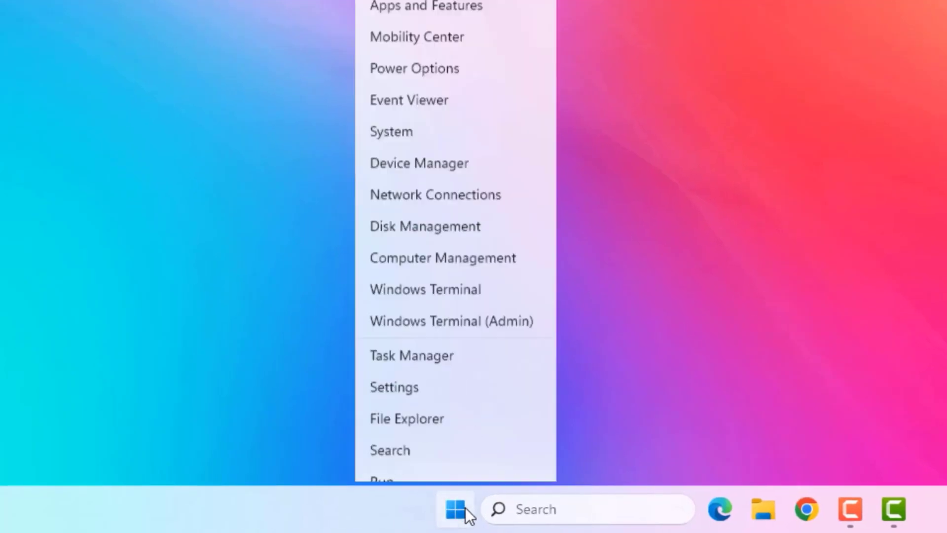
left_click(424, 86)
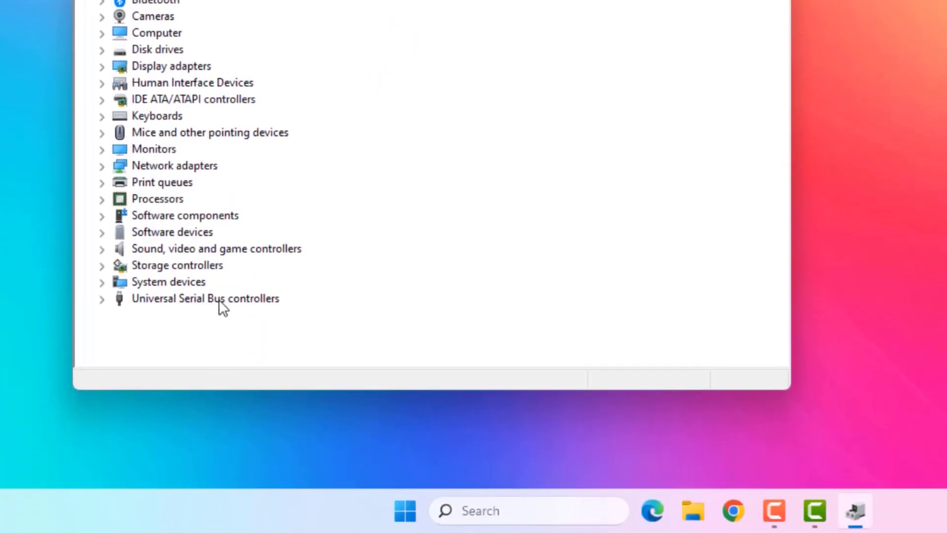
double_click(228, 297)
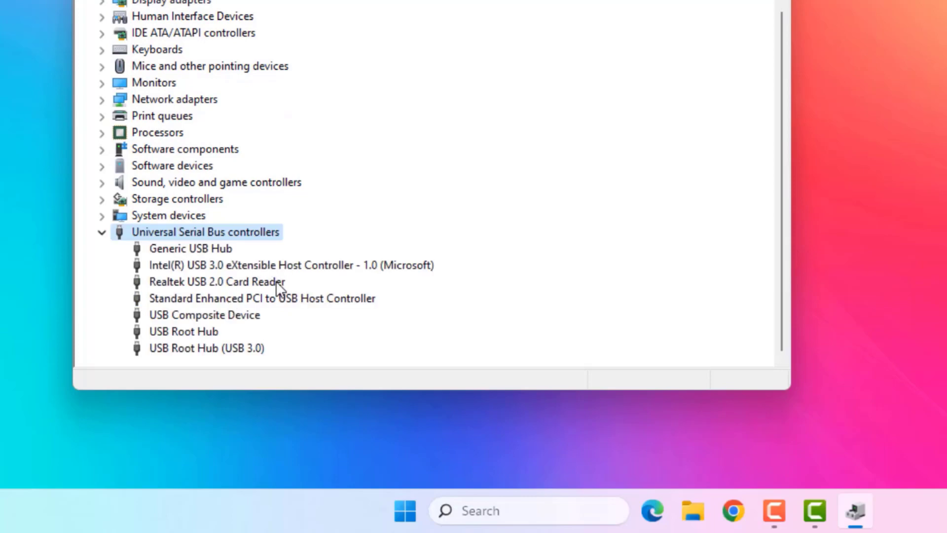
- Update the USB Root Hub driver using the automatic driver search, and close the update wizard
left_click(185, 332)
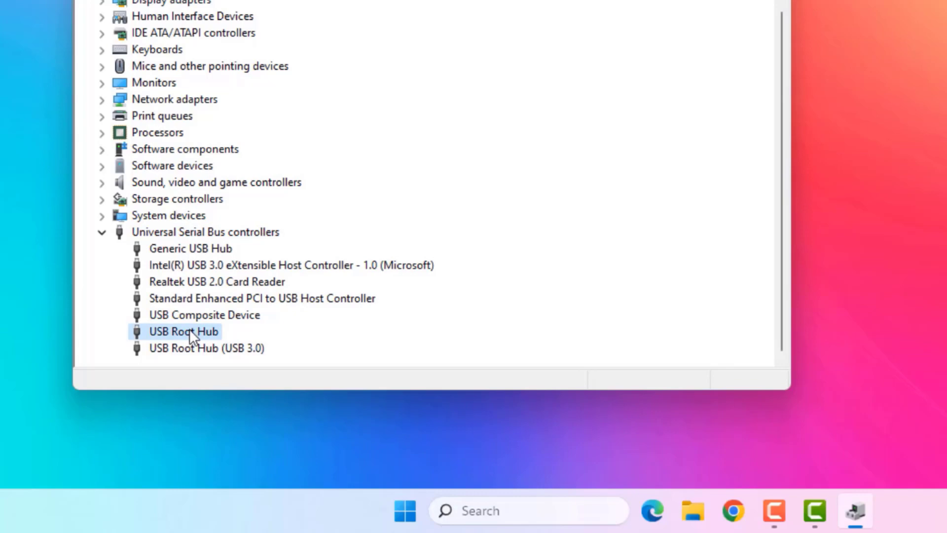
right_click(190, 328)
left_click(237, 341)
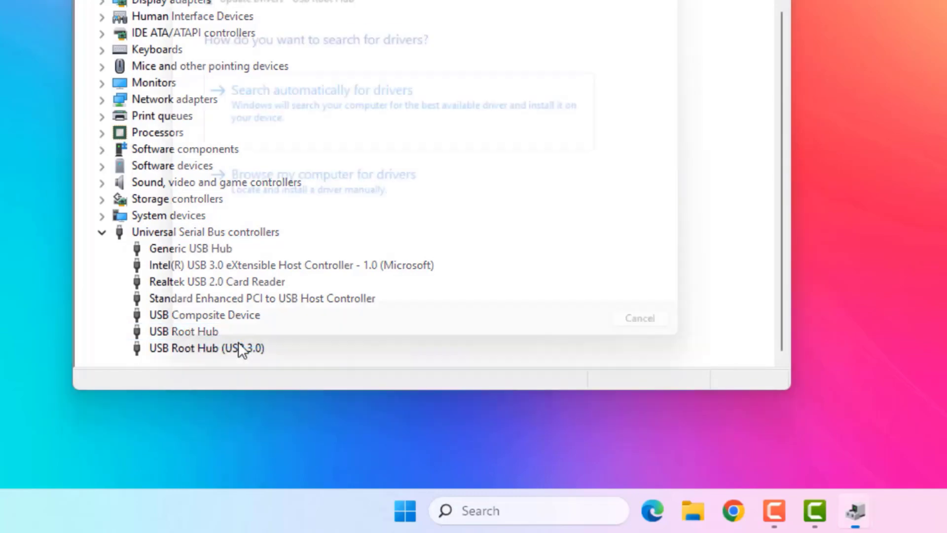
left_click(315, 106)
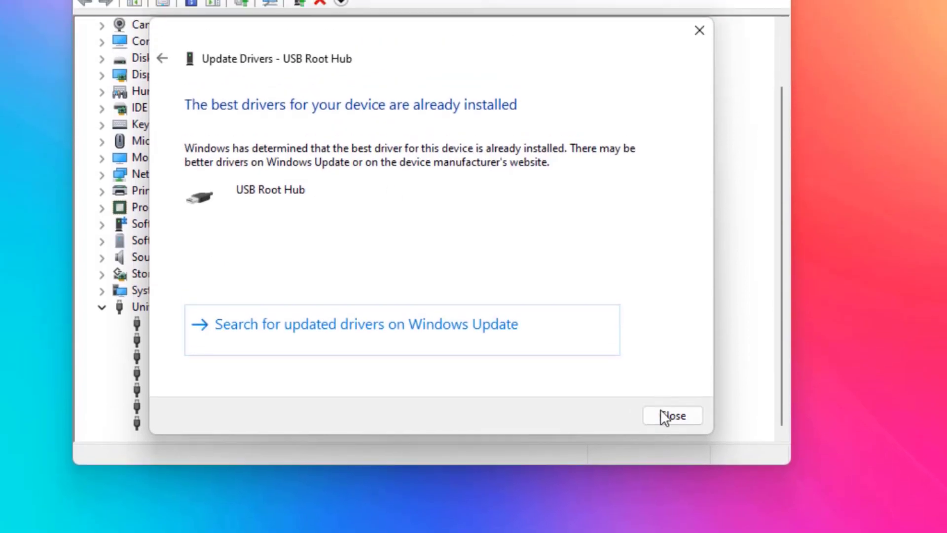
left_click(667, 405)
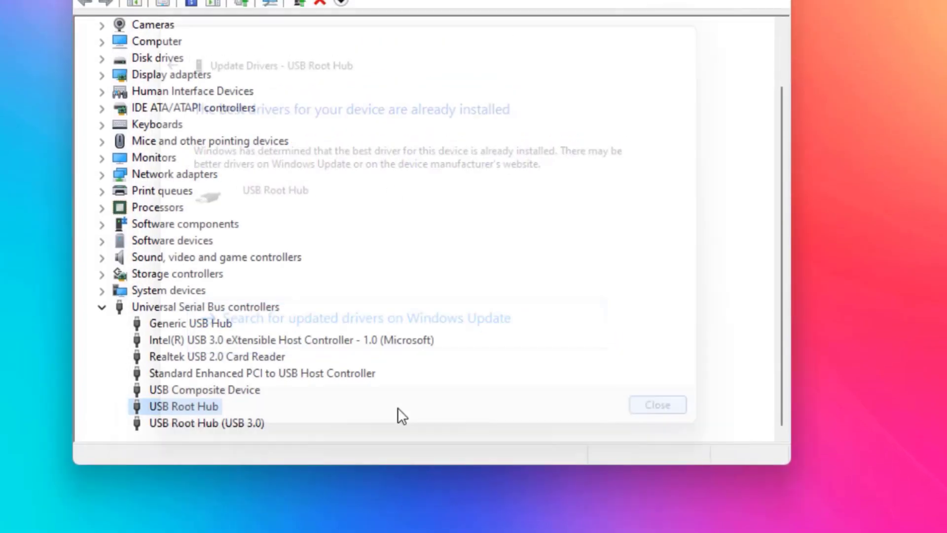
- Install the USB Root Hub driver manually from the list of available drivers on the computer, and close the wizard
right_click(199, 406)
left_click(259, 416)
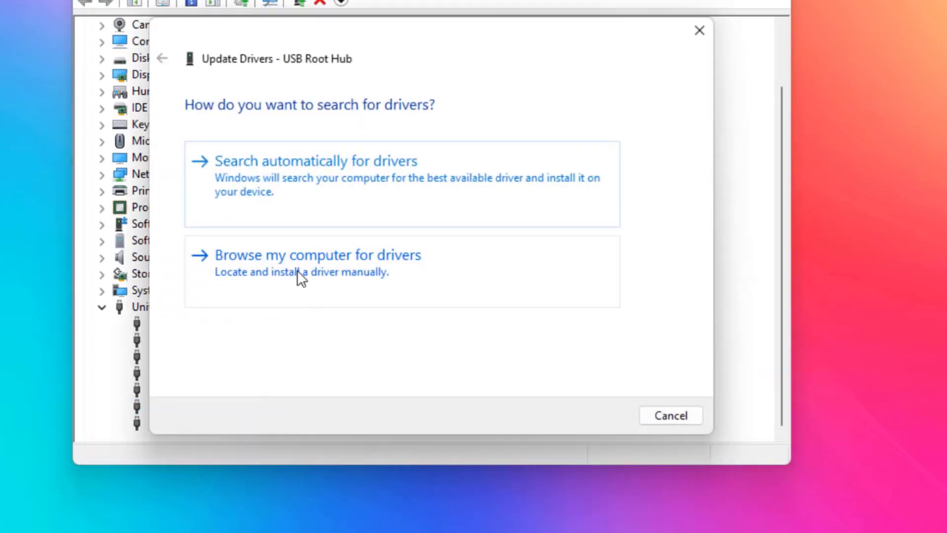
left_click(297, 270)
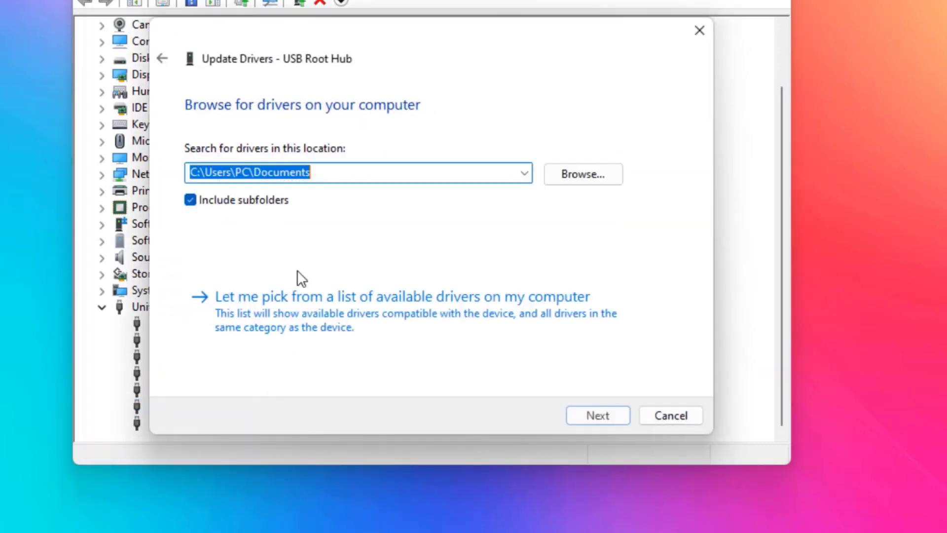
left_click(274, 312)
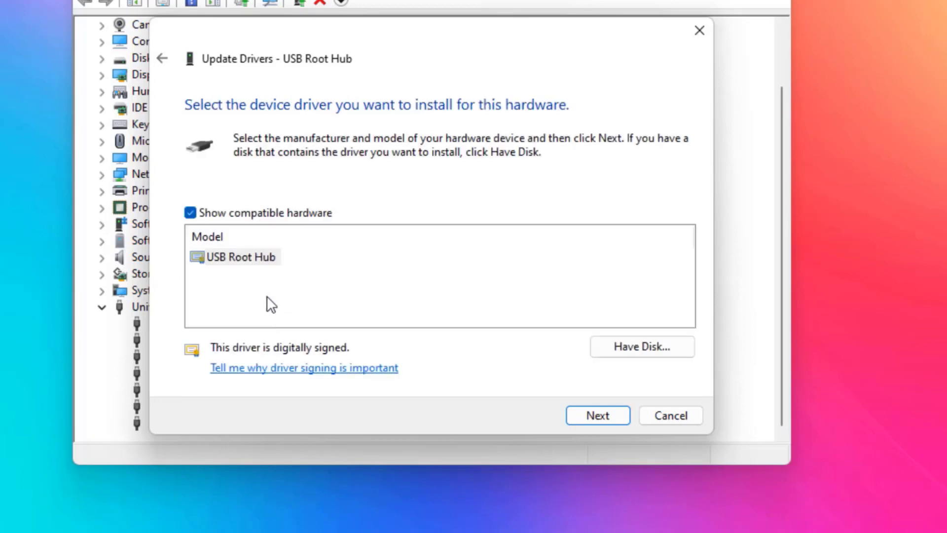
left_click(258, 256)
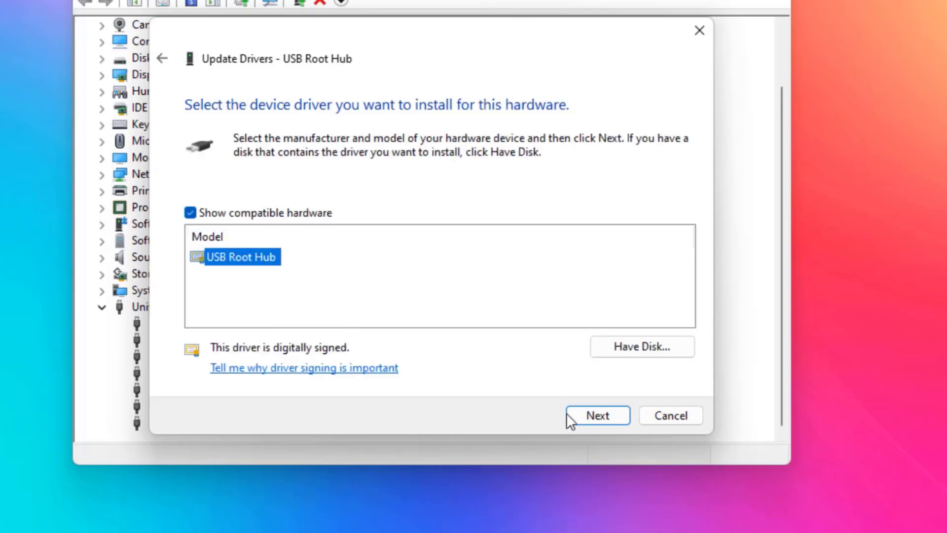
left_click(597, 417)
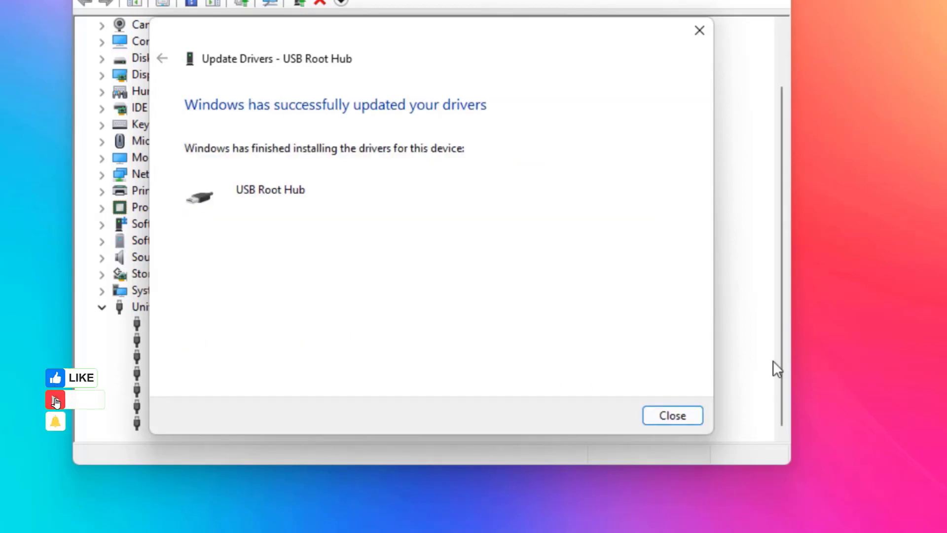
left_click(679, 414)
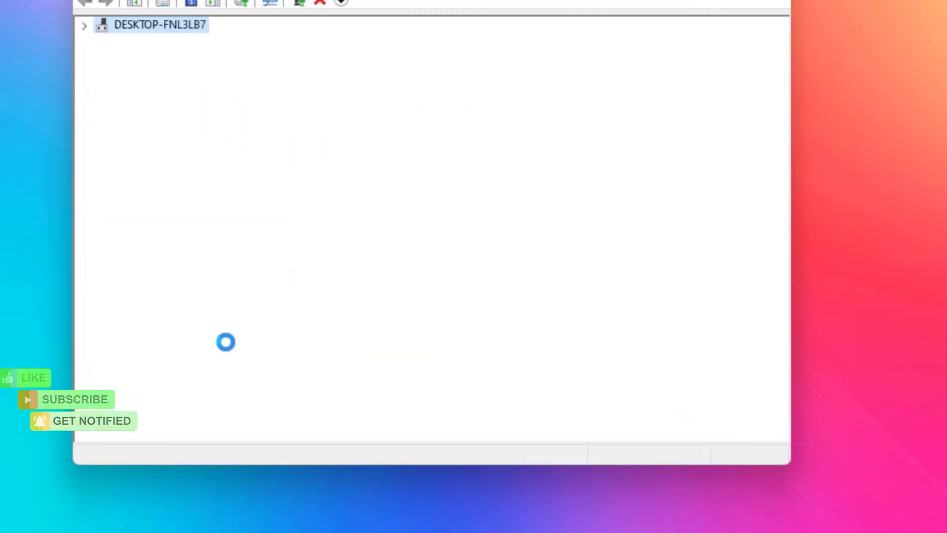
left_click(207, 341)
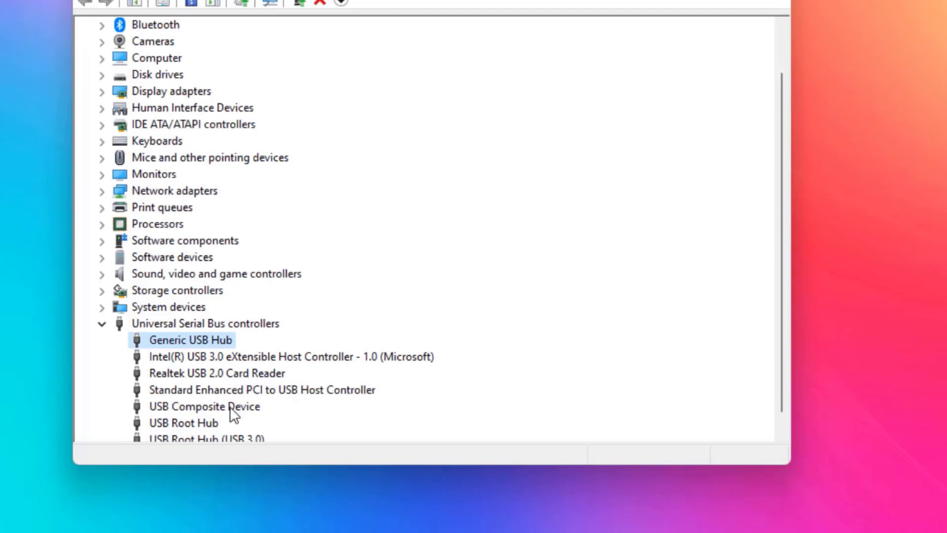
scroll(230, 407, "down", 1)
scroll(195, 360, "up", 1)
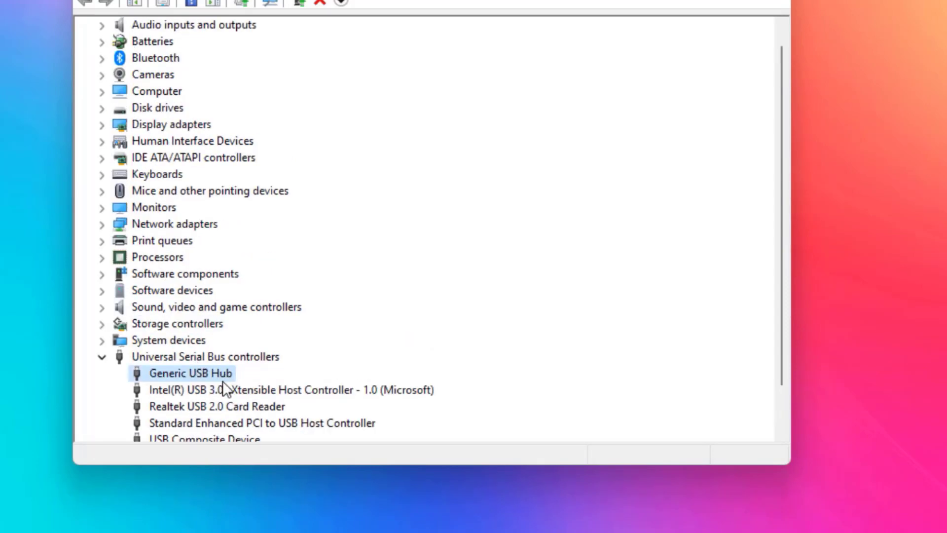
left_click(204, 390)
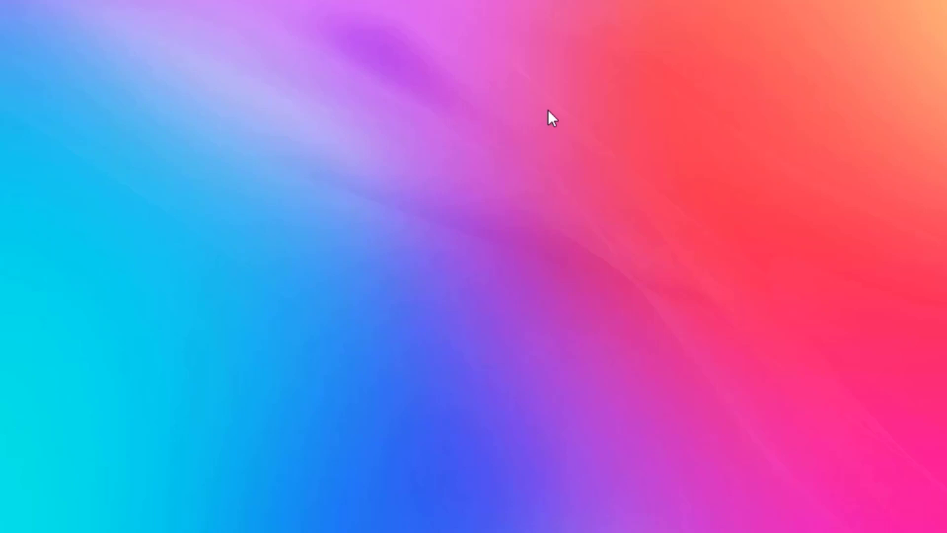
- Open Control Panel and show all of its items as large icons
key("super")
type("co")
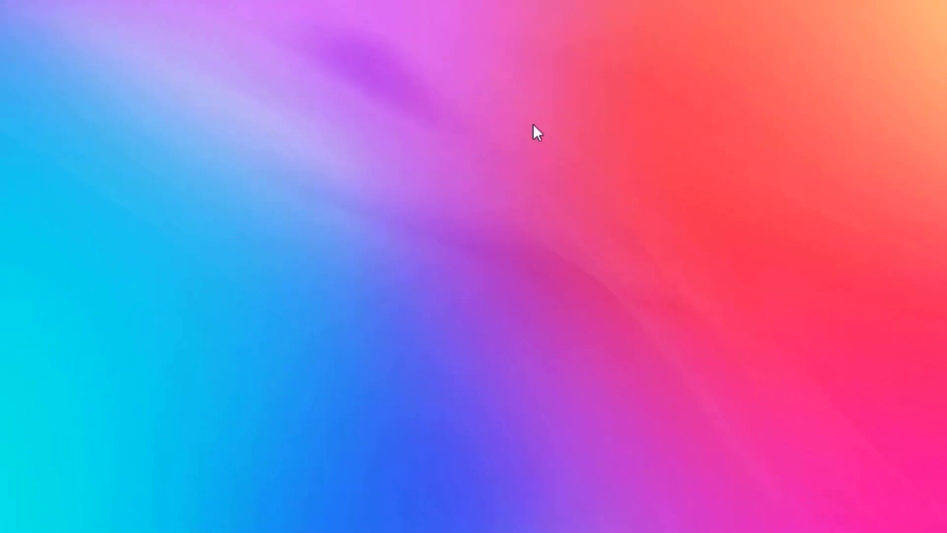
type("ntr")
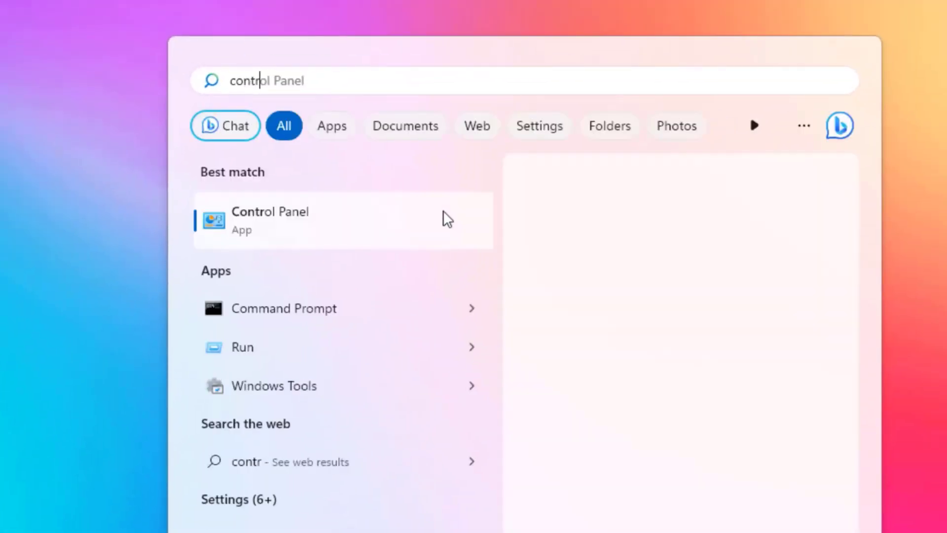
left_click(443, 210)
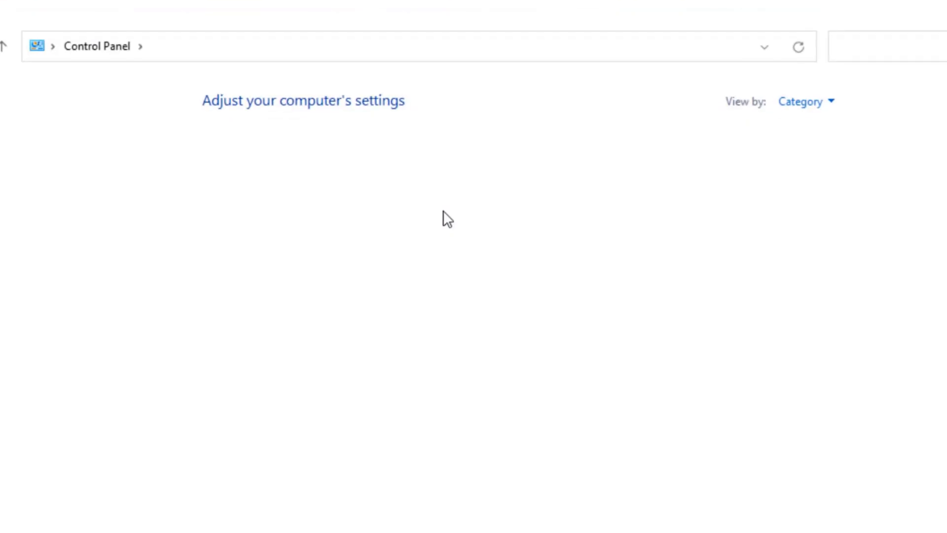
left_click(819, 104)
left_click(834, 158)
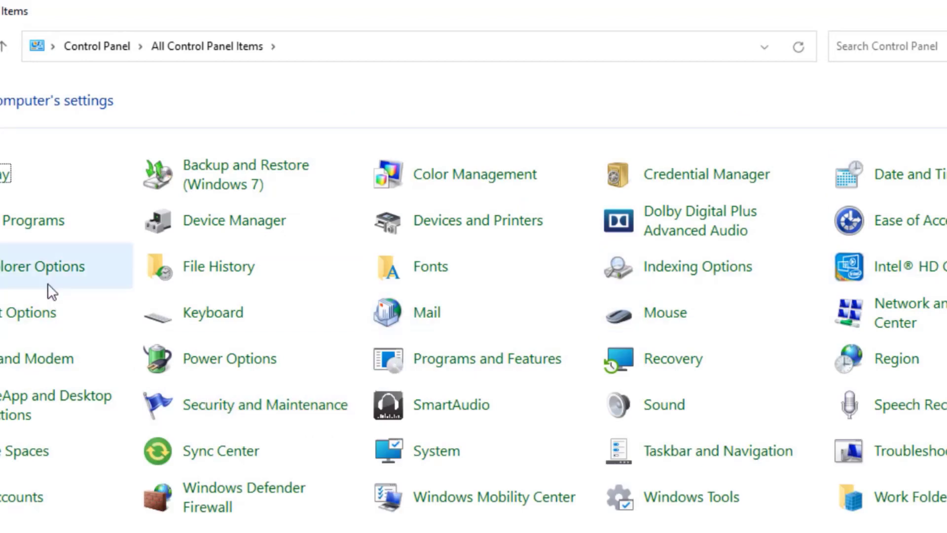
- Open the advanced power settings of the Balanced plan from Power Options
left_click(230, 367)
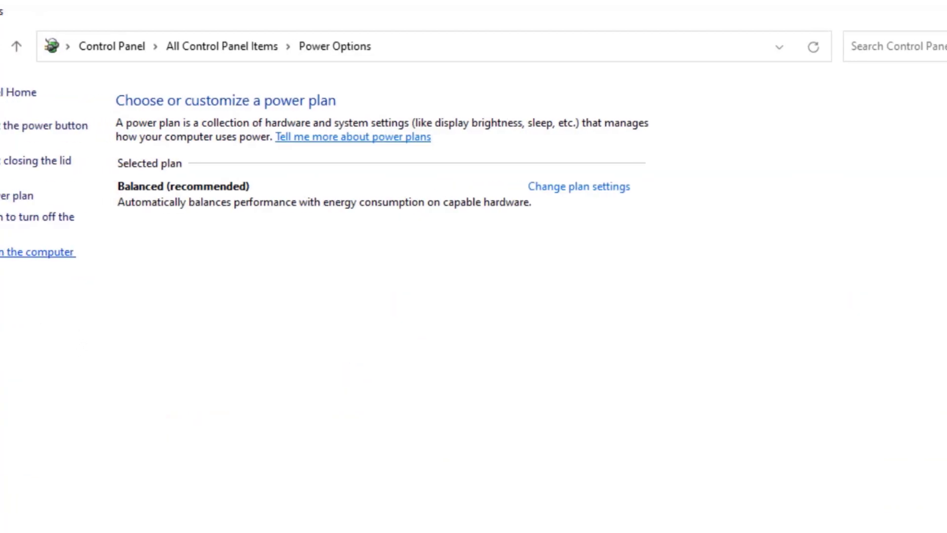
left_click(7, 254)
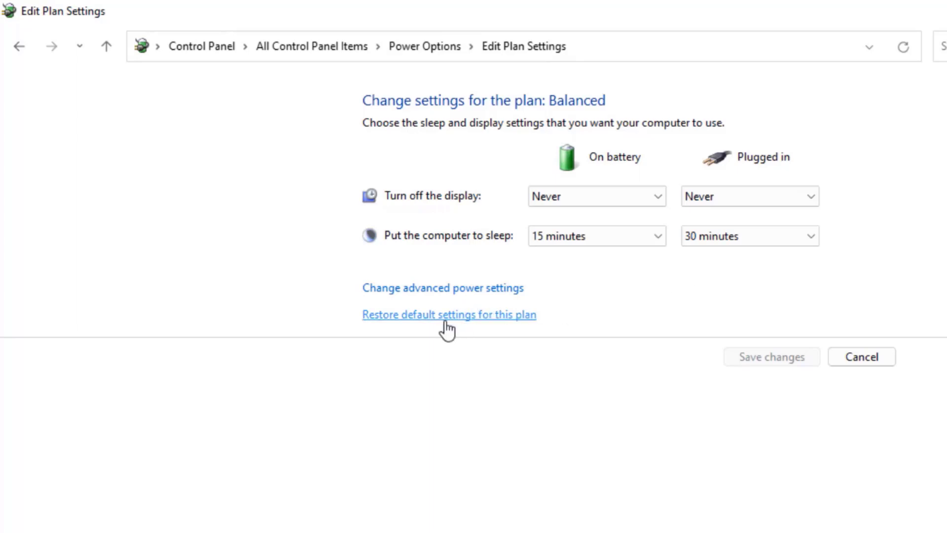
left_click(463, 290)
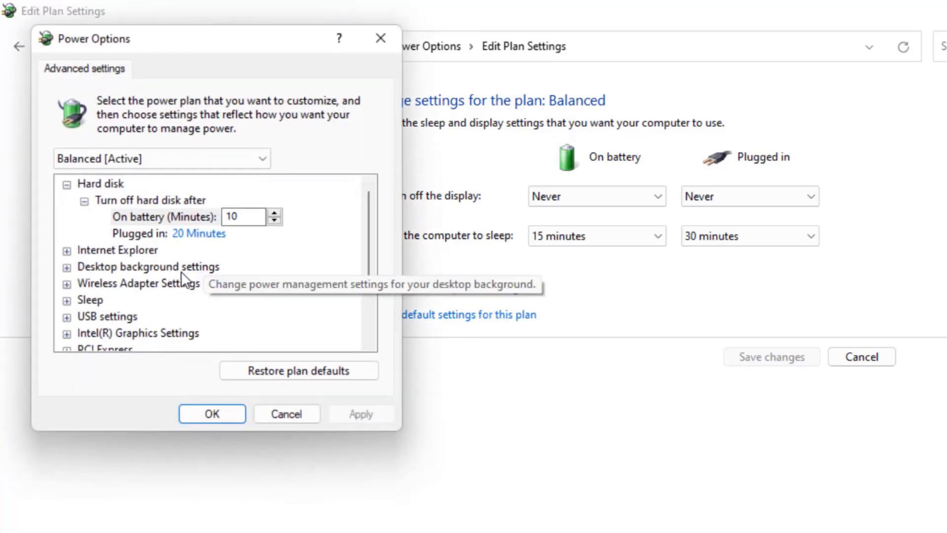
- Ensure the USB selective suspend setting is Enabled both on battery and plugged in, and confirm the power options
left_click(116, 316)
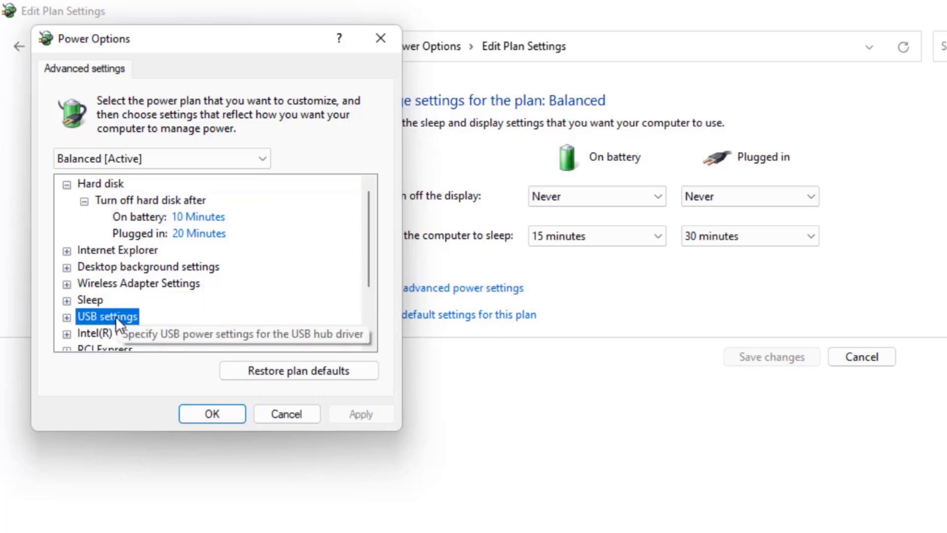
scroll(116, 316, "down", 2)
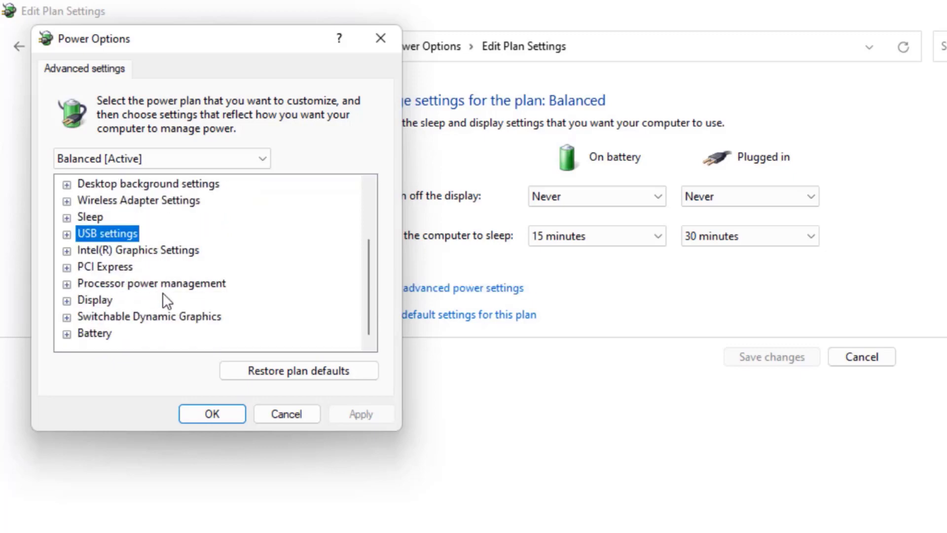
left_click(67, 235)
left_click(116, 249)
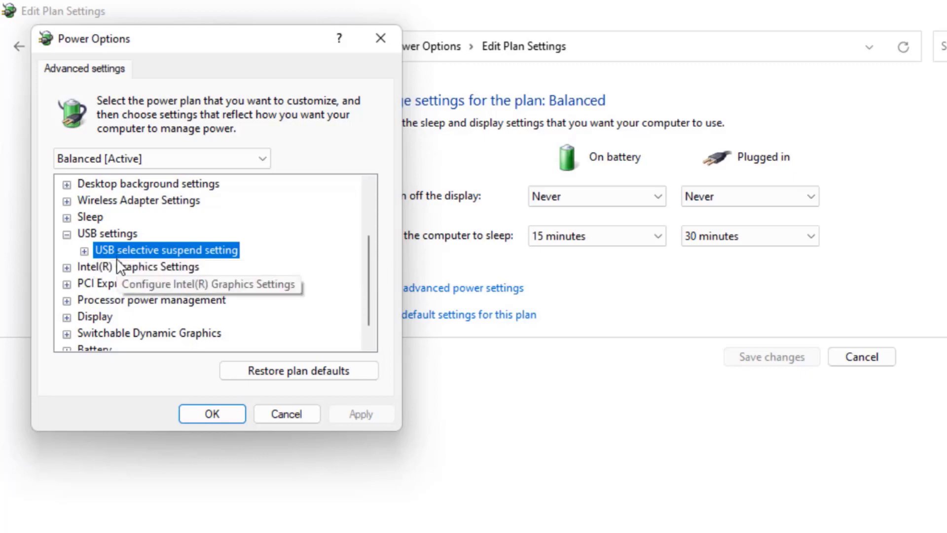
left_click(85, 251)
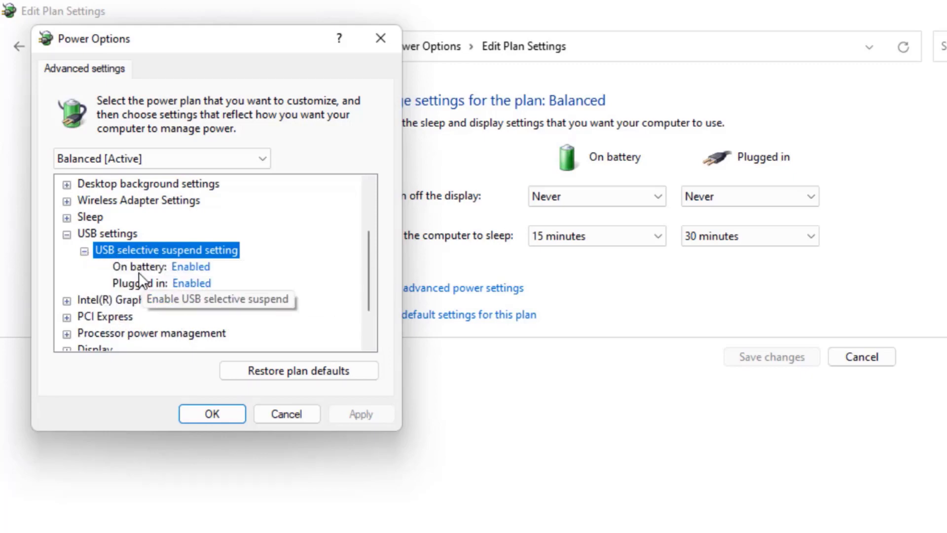
left_click(191, 267)
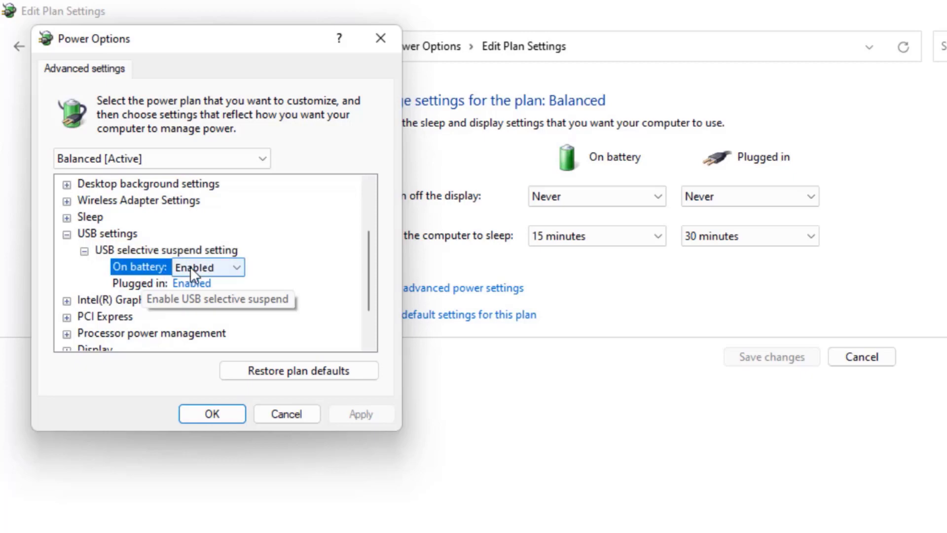
left_click(187, 285)
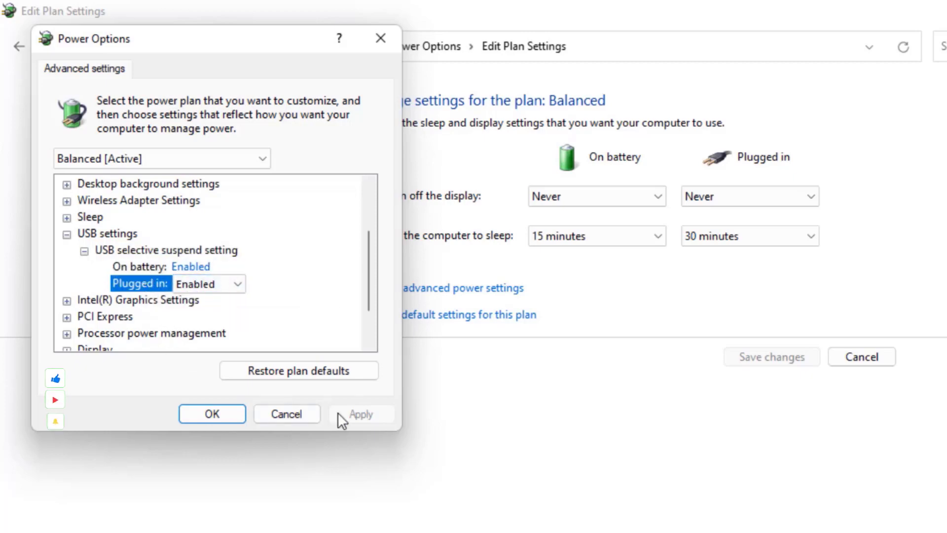
left_click(222, 414)
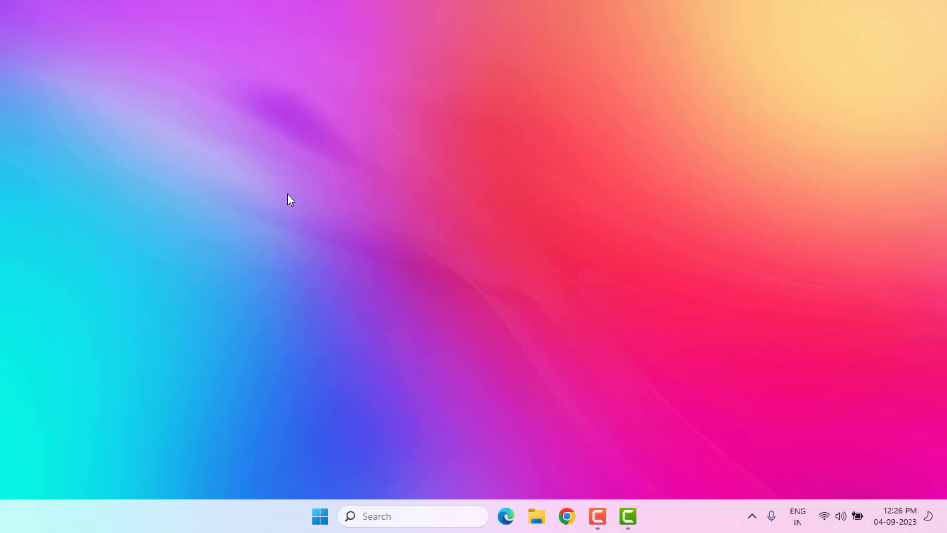
- Open the Windows Update page in Settings to review the update status and available updates, and close Settings
key("super+i")
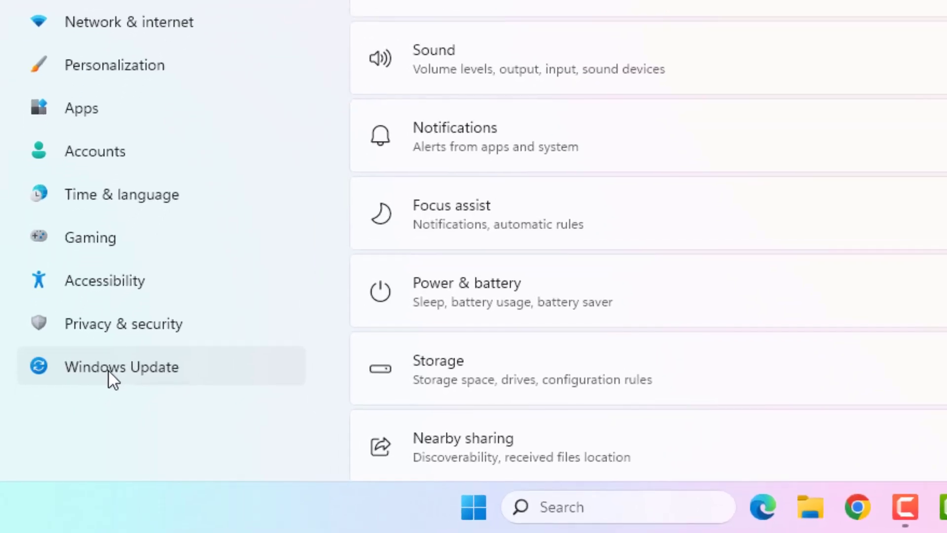
left_click(109, 370)
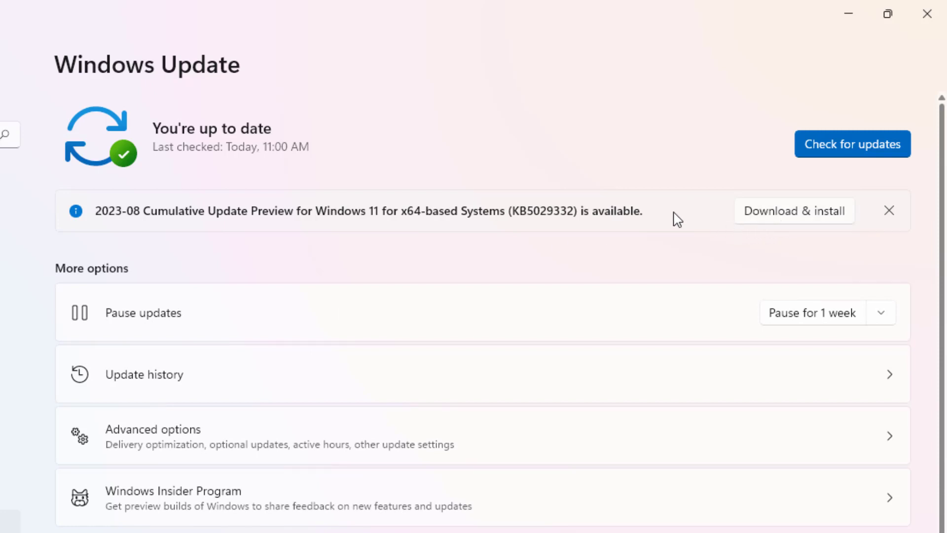
left_click(927, 14)
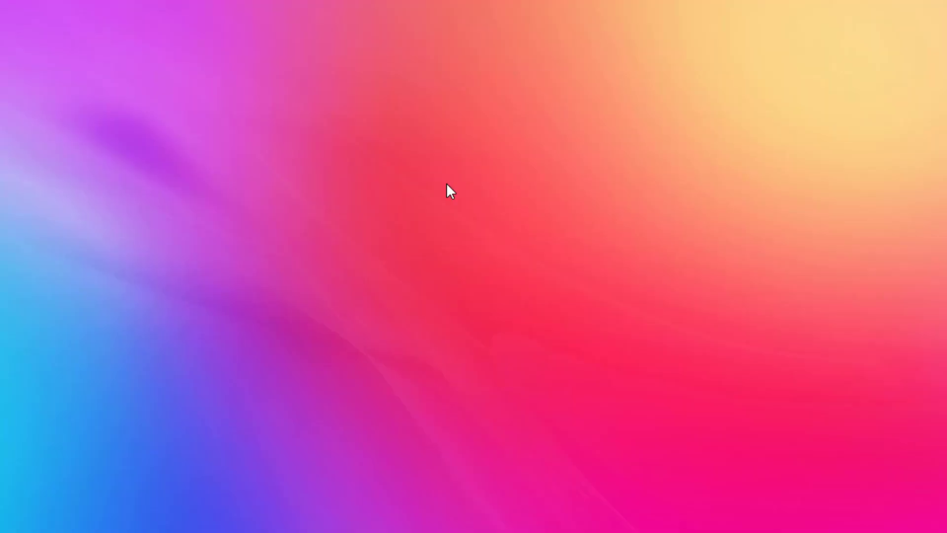